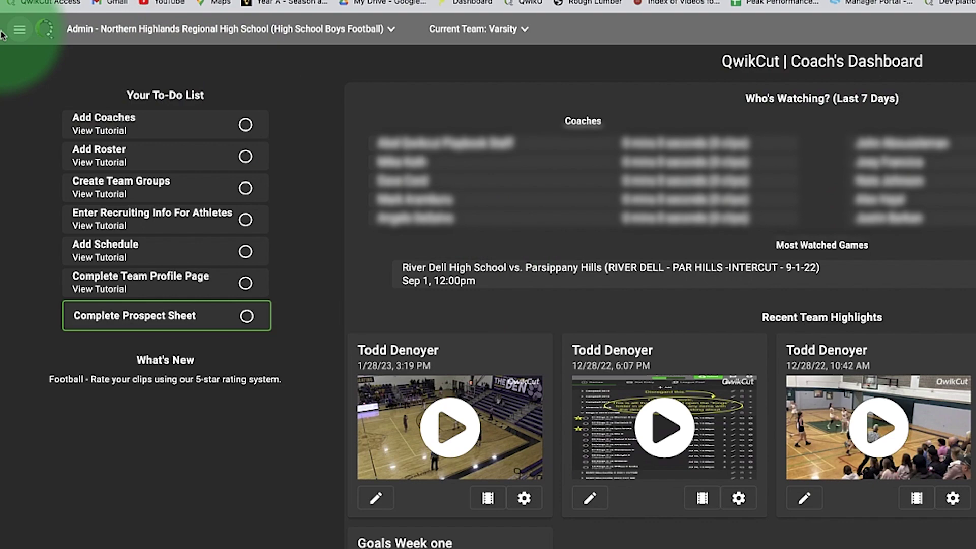
Go to My Video from the side menu to see the Games schedule by season
left_click(20, 30)
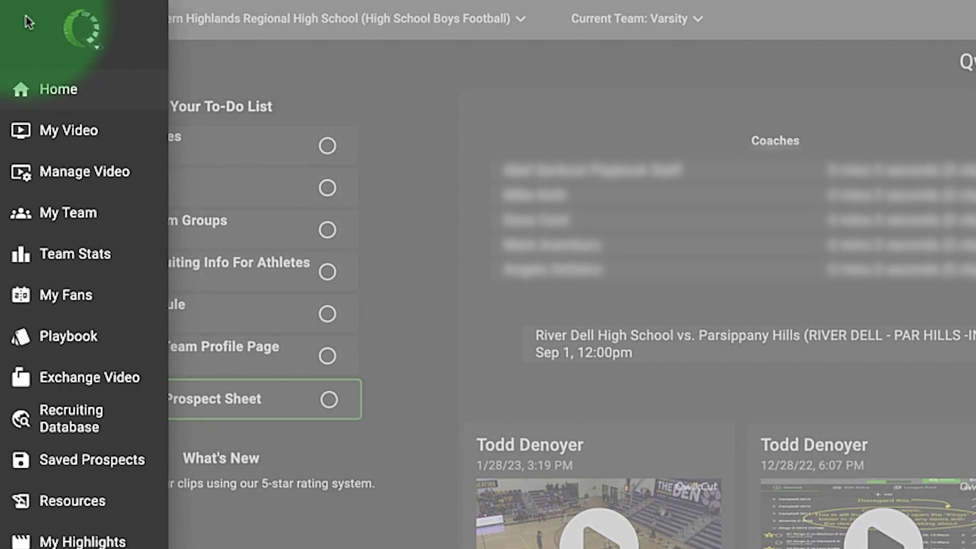
left_click(69, 132)
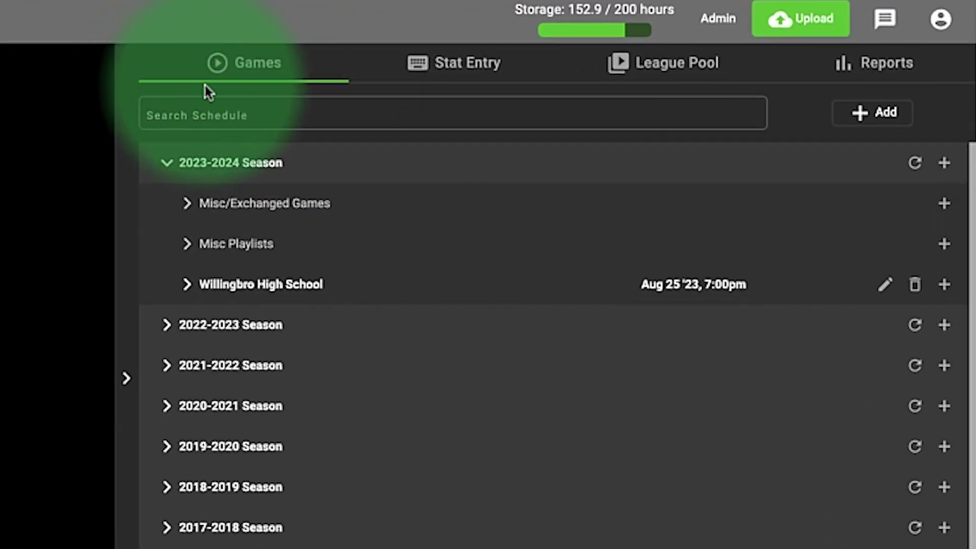
Show the League Pool with 2023-2024 league games grouped by week
left_click(672, 67)
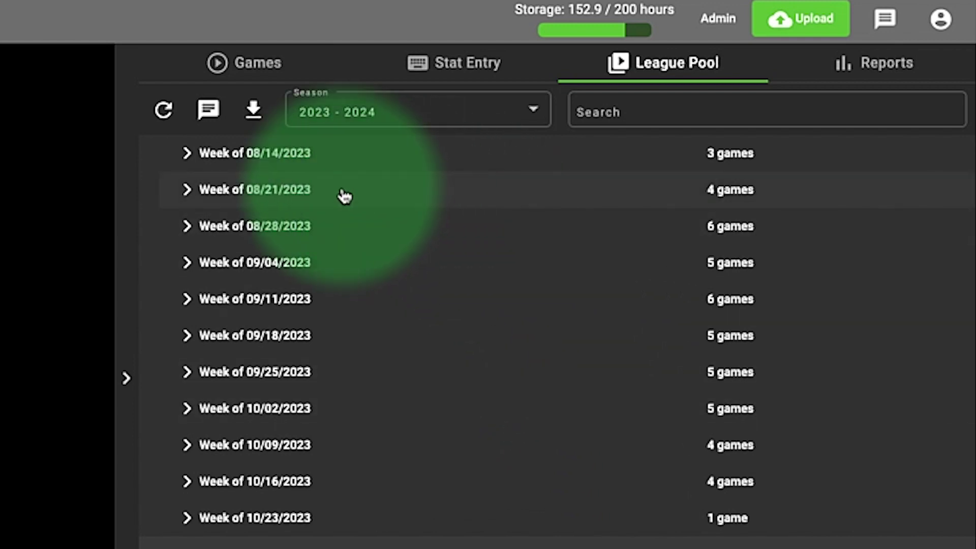
left_click(213, 115)
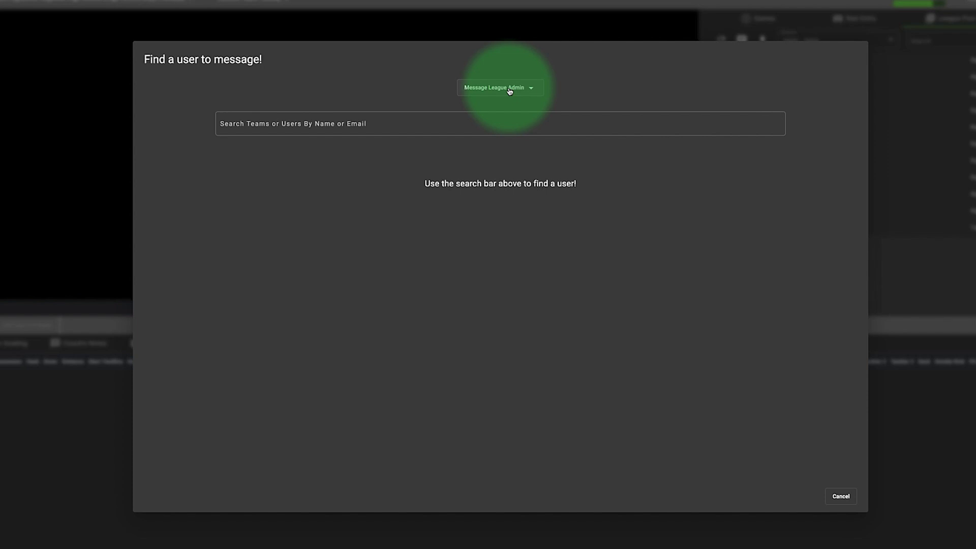
left_click(840, 496)
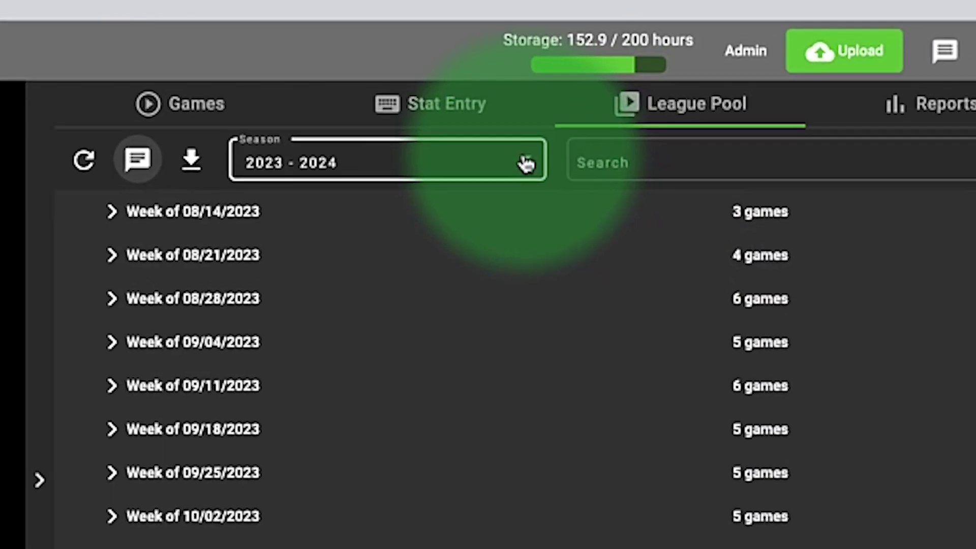
Set the League Pool season to 2022 - 2023 and search for 'River Dell'
left_click(618, 135)
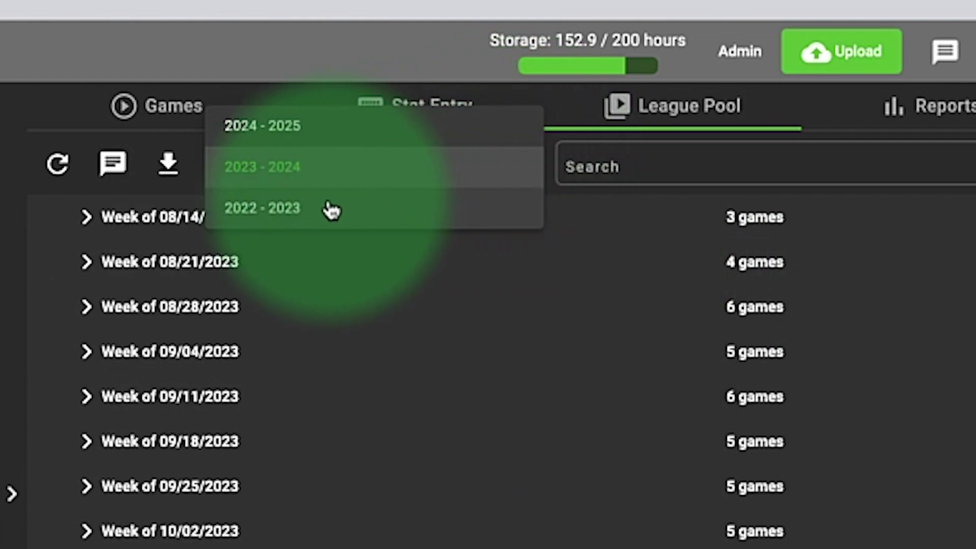
left_click(475, 167)
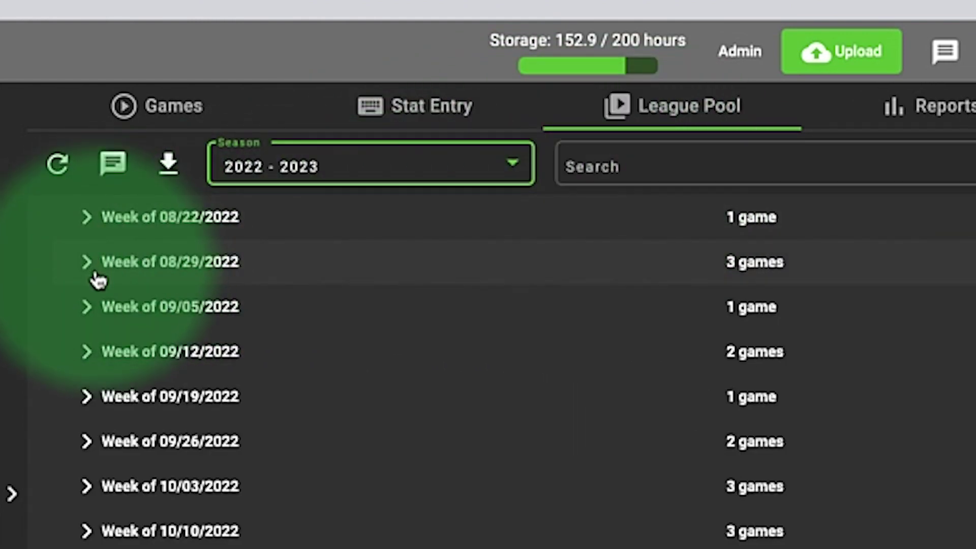
left_click(609, 165)
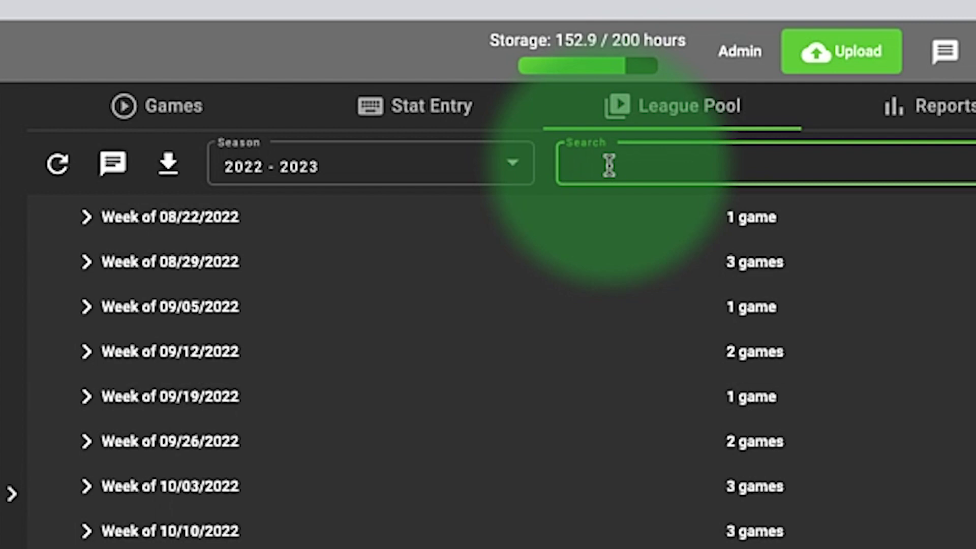
type("River Del")
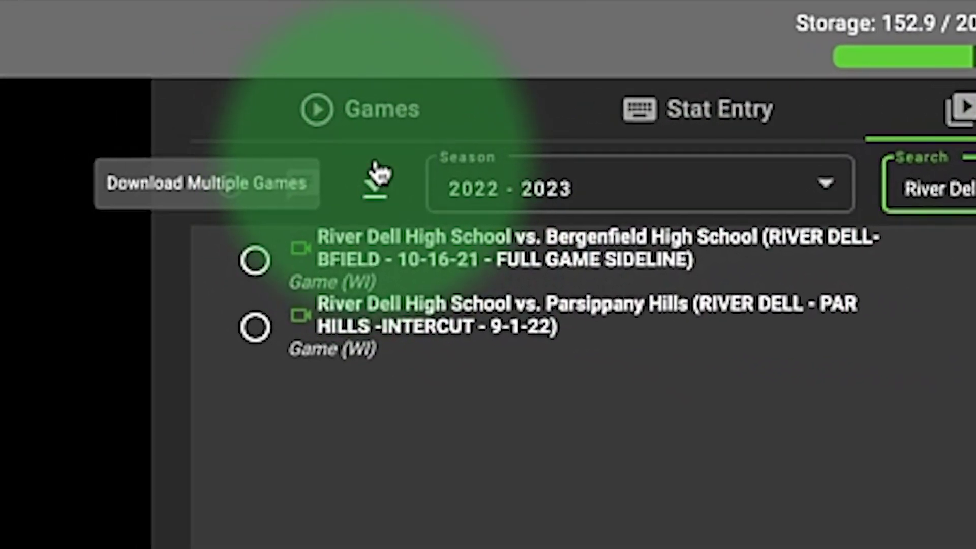
Select the Bergenfield and Parsippany Hills games and confirm them for multi-game download
left_click(376, 185)
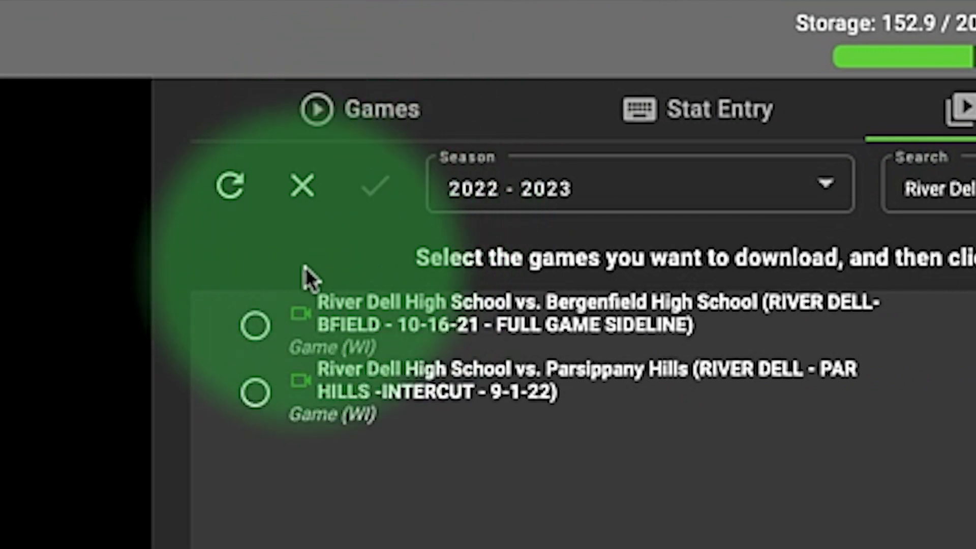
left_click(258, 328)
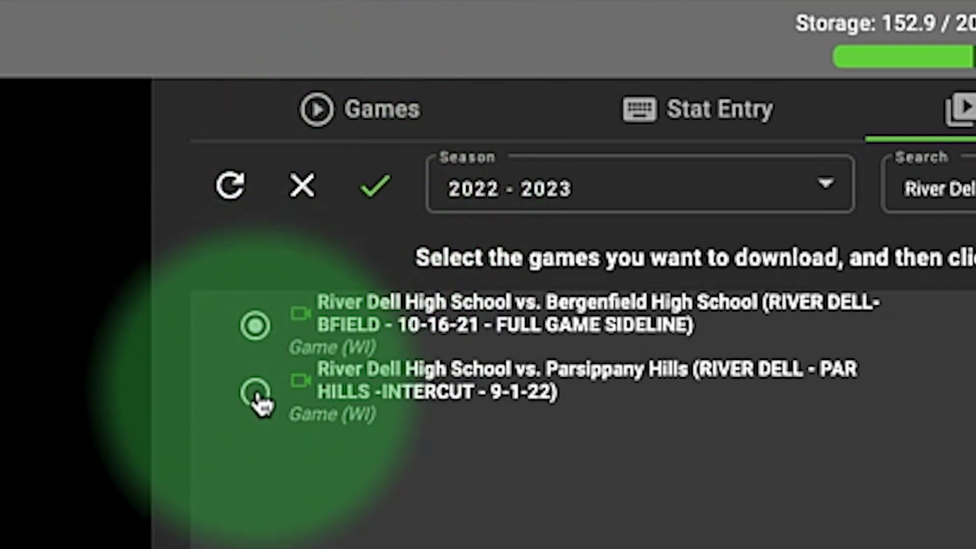
left_click(257, 397)
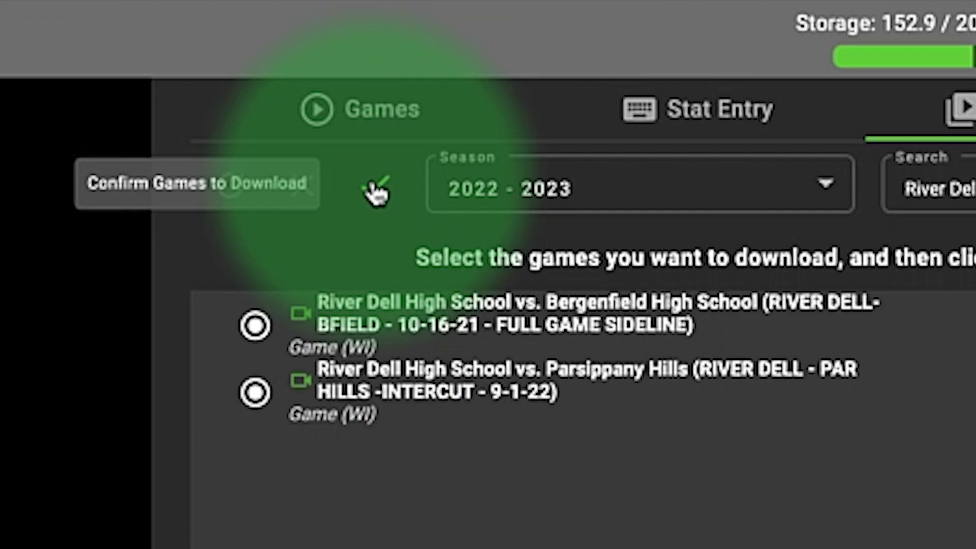
left_click(376, 191)
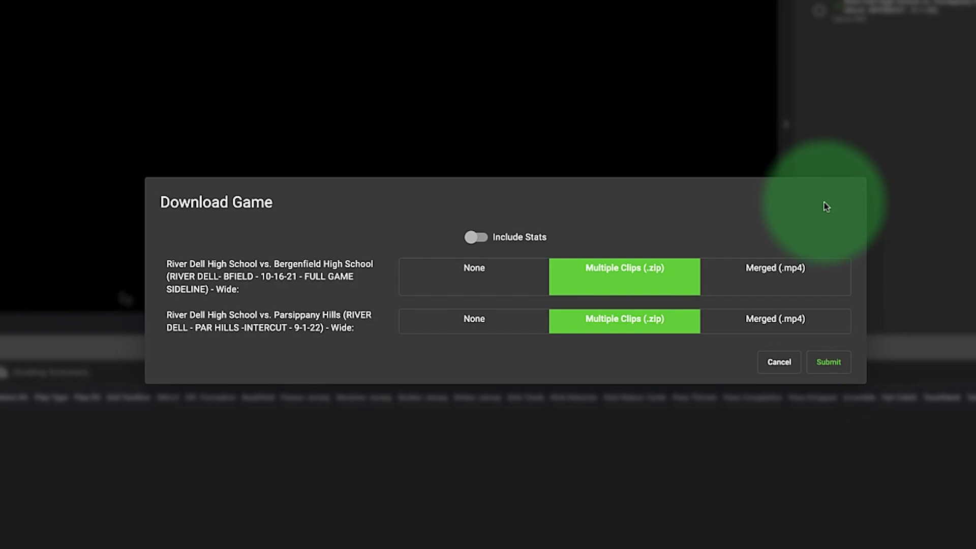
Cancel the Download Game dialog without downloading either River Dell game
left_click(778, 362)
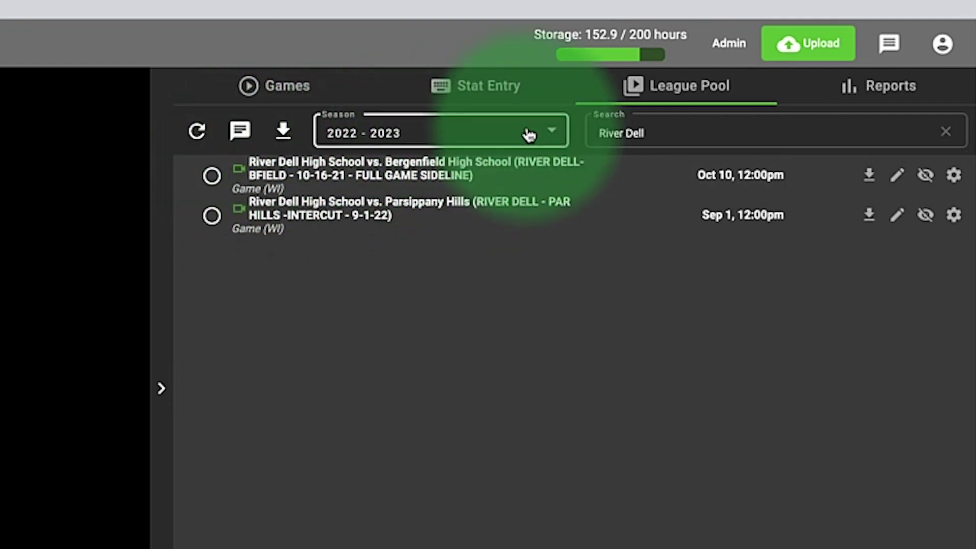
Switch the season to 2023 - 2024 and expand the Week of 08/21/2023
left_click(551, 133)
left_click(385, 108)
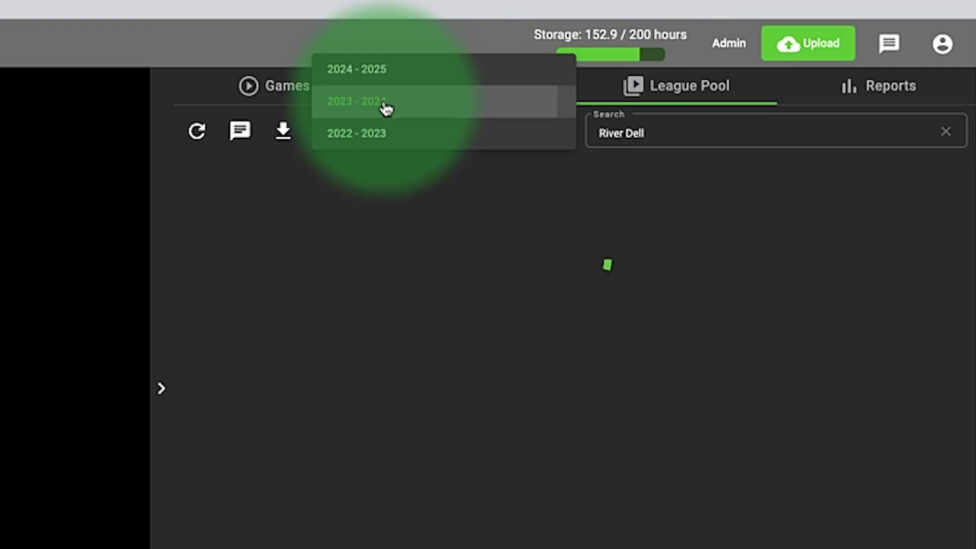
left_click(218, 208)
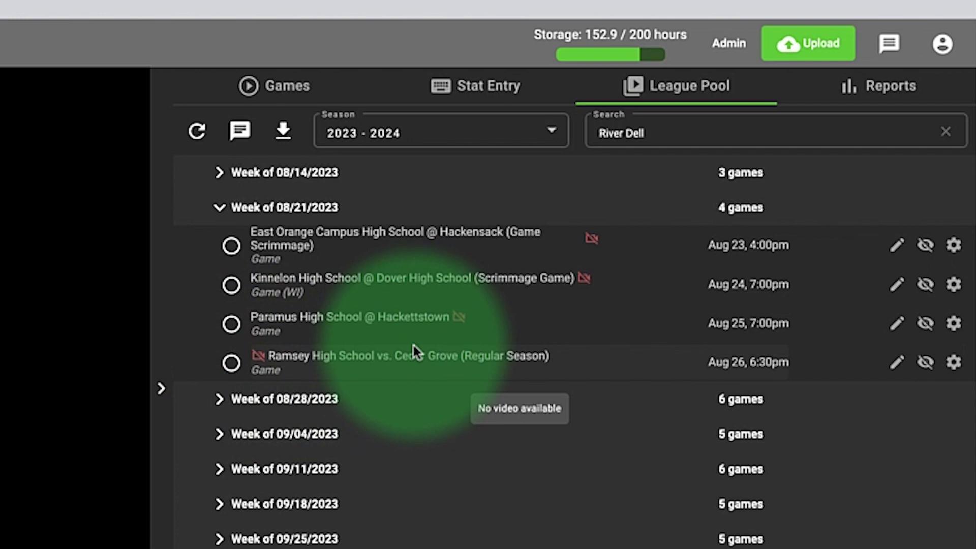
Return to the team's games and expand the 2022-2023 season's Paramus folder
left_click(279, 89)
left_click(198, 303)
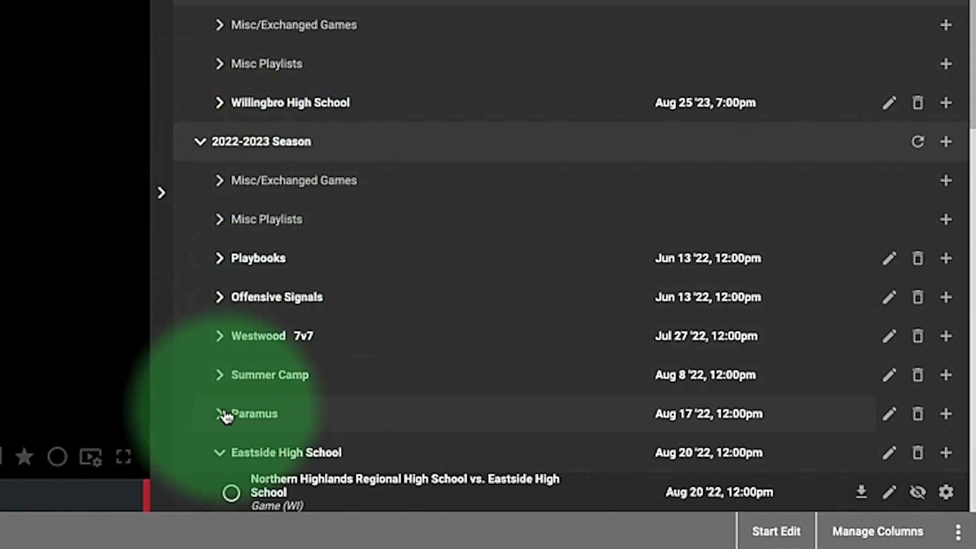
left_click(303, 416)
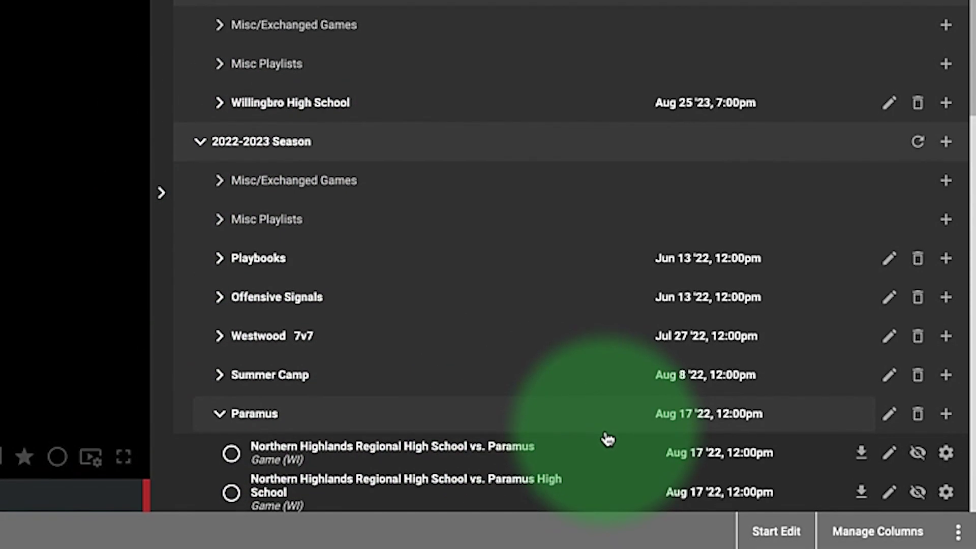
scroll(593, 437, "down", 4)
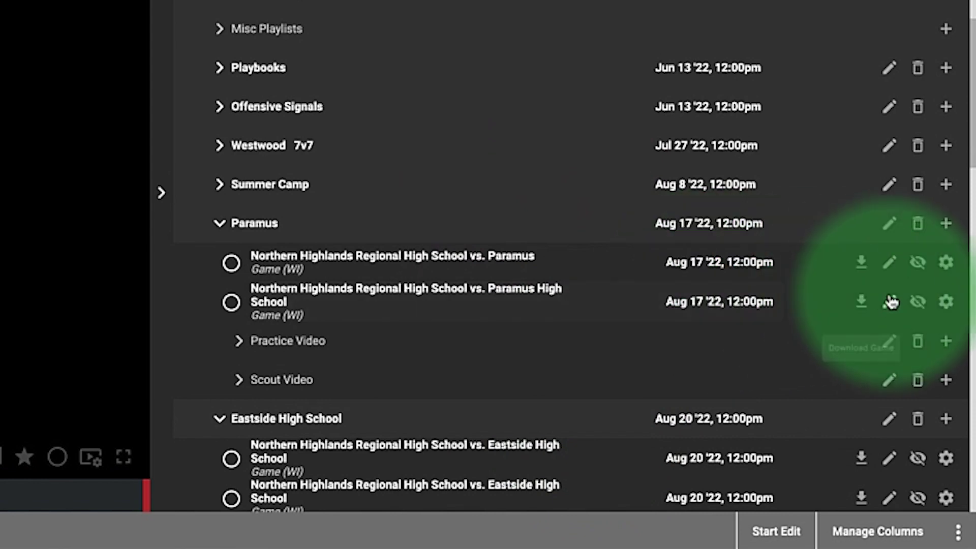
Add the second Paramus game to the league pool with only the Wide angle
left_click(946, 302)
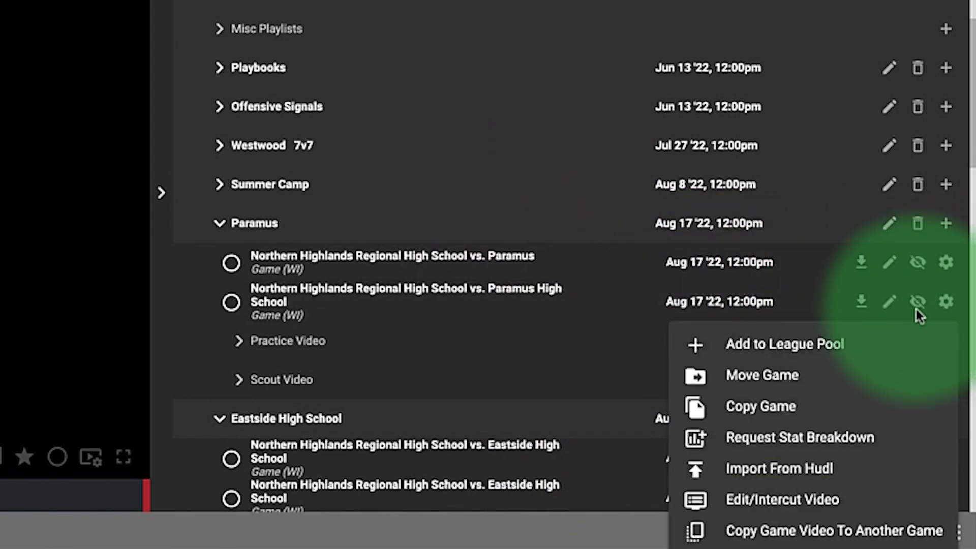
left_click(813, 350)
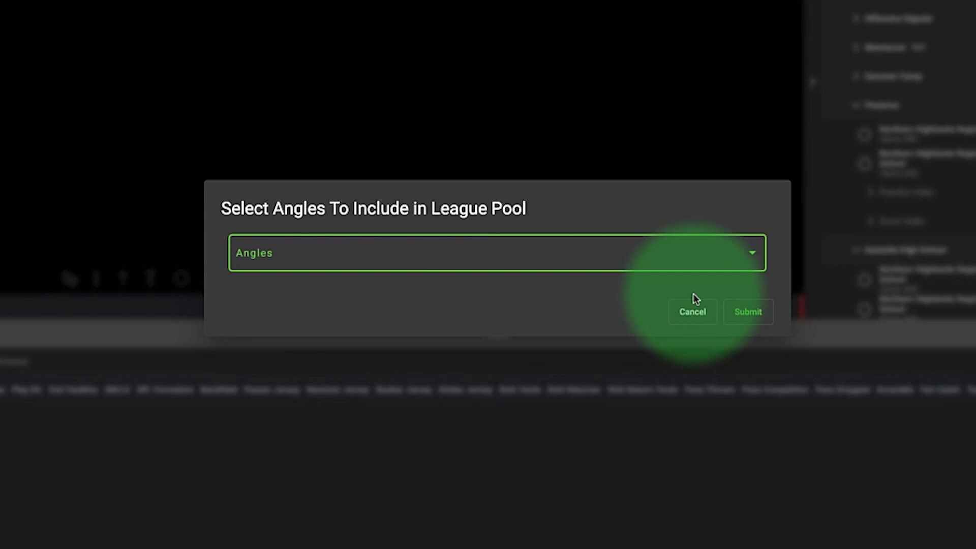
left_click(752, 253)
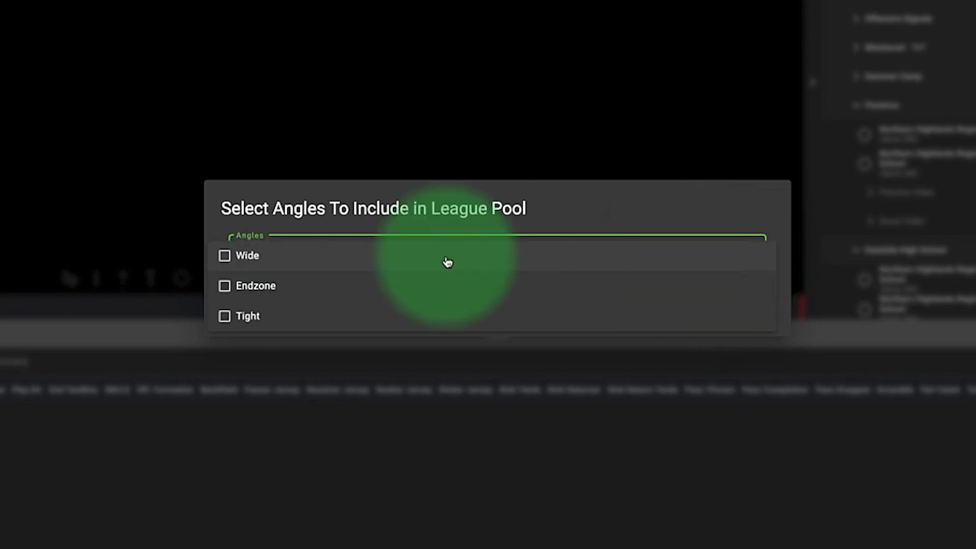
left_click(617, 211)
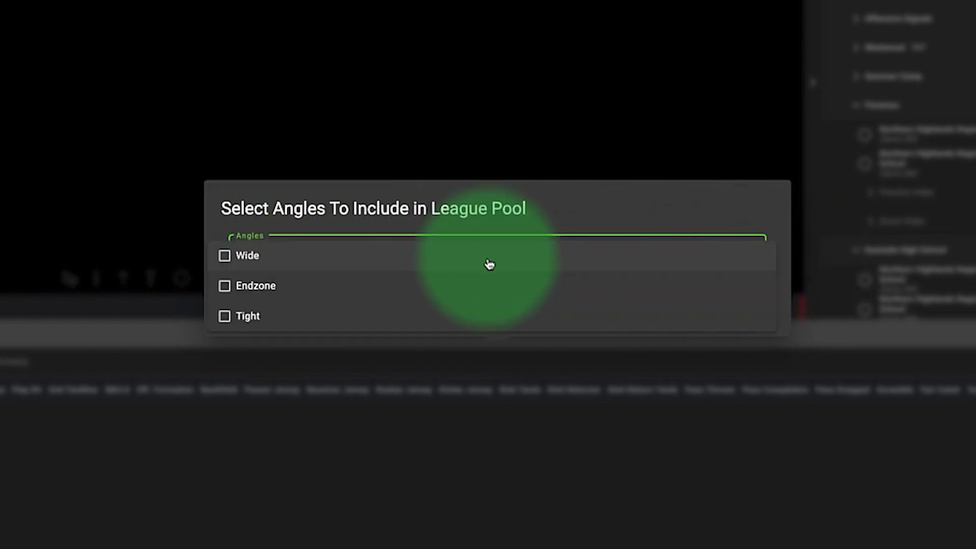
left_click(232, 259)
left_click(758, 201)
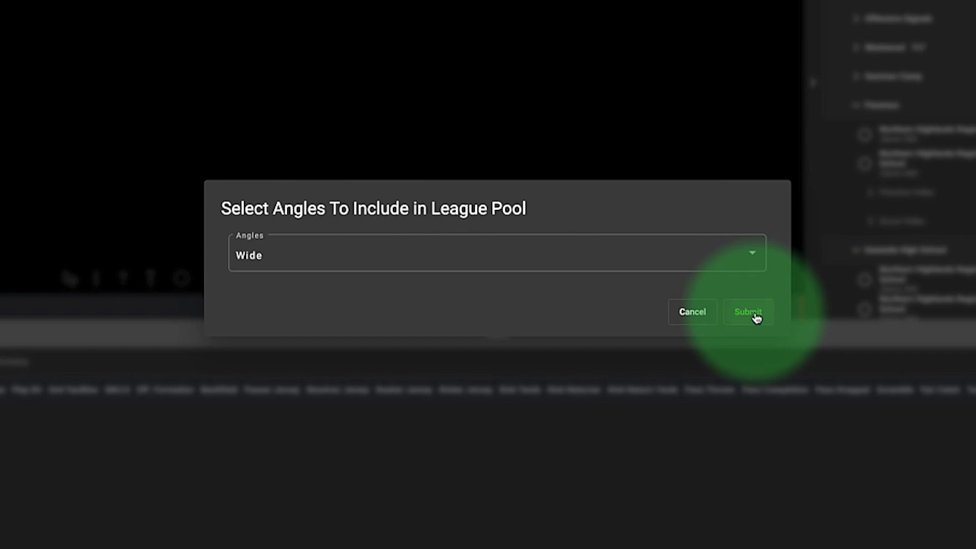
left_click(756, 312)
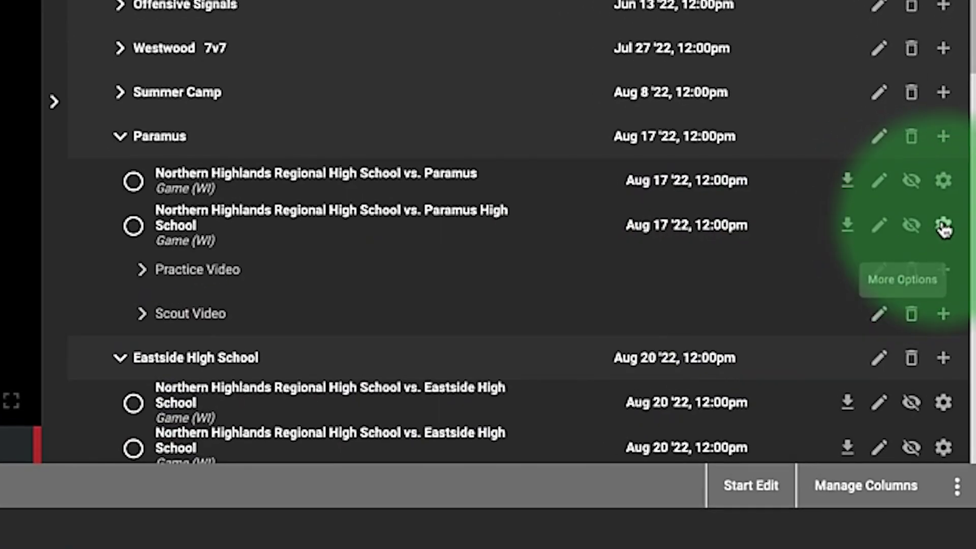
Remove the second Northern Highlands vs. Paramus game from the league pool
left_click(949, 230)
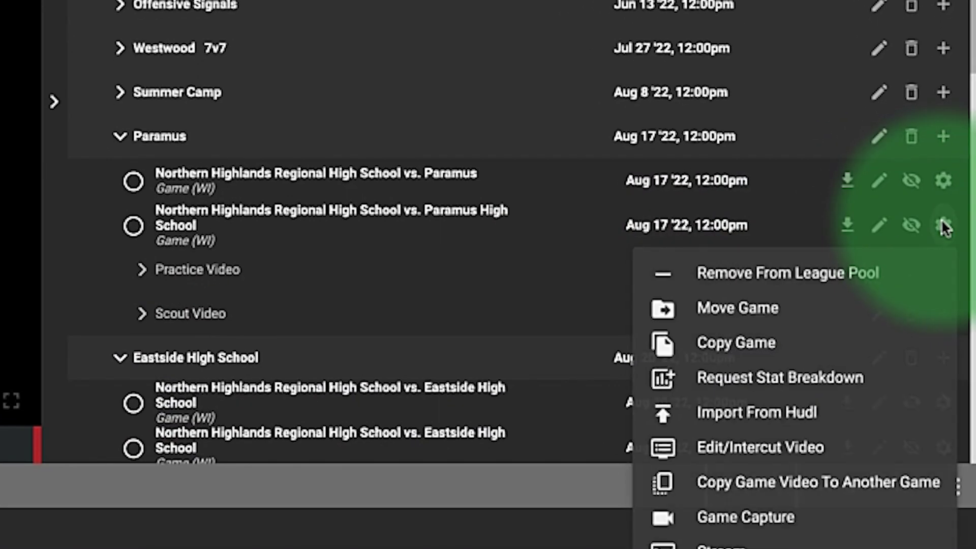
left_click(808, 275)
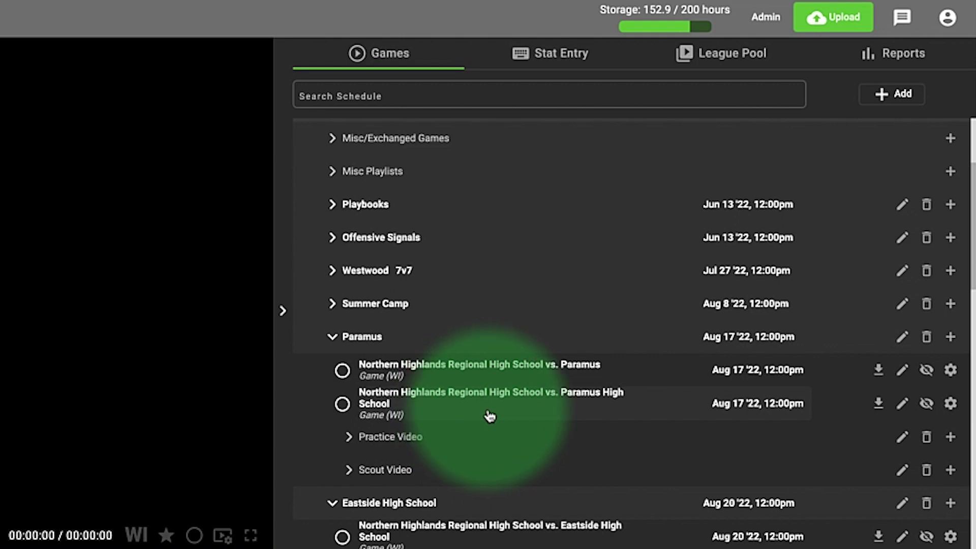
Show the 2022 - 2023 League Pool, expand Week of 10/10/2022, and open River Dell's options
left_click(732, 61)
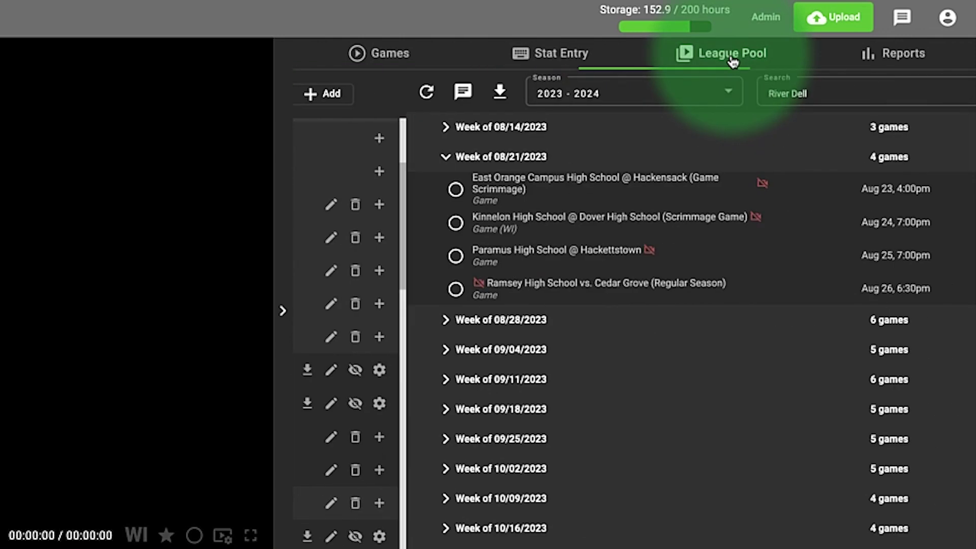
left_click(606, 96)
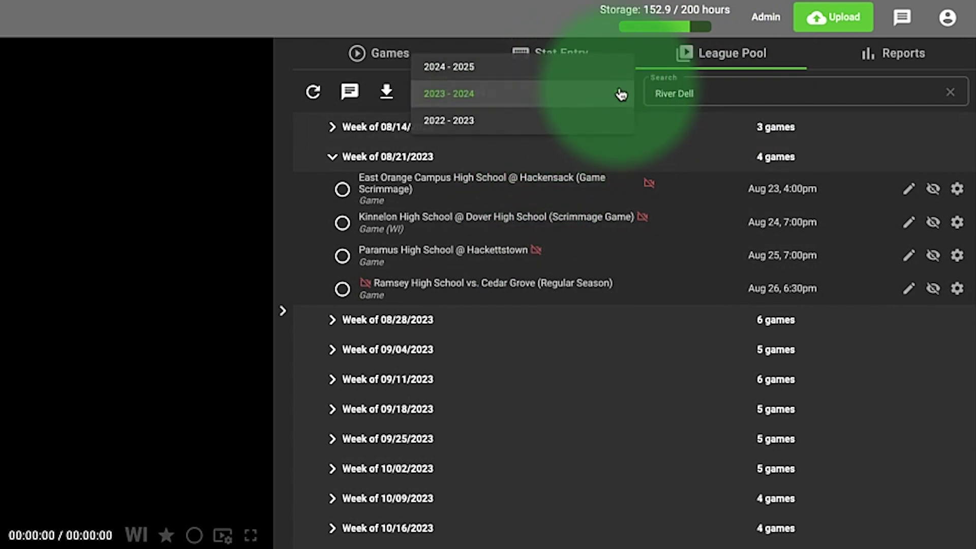
left_click(474, 122)
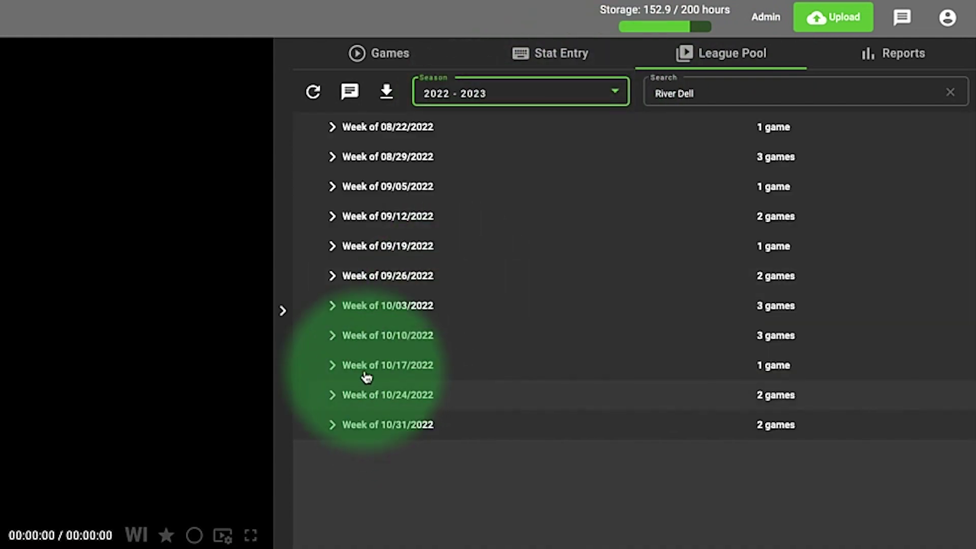
left_click(334, 336)
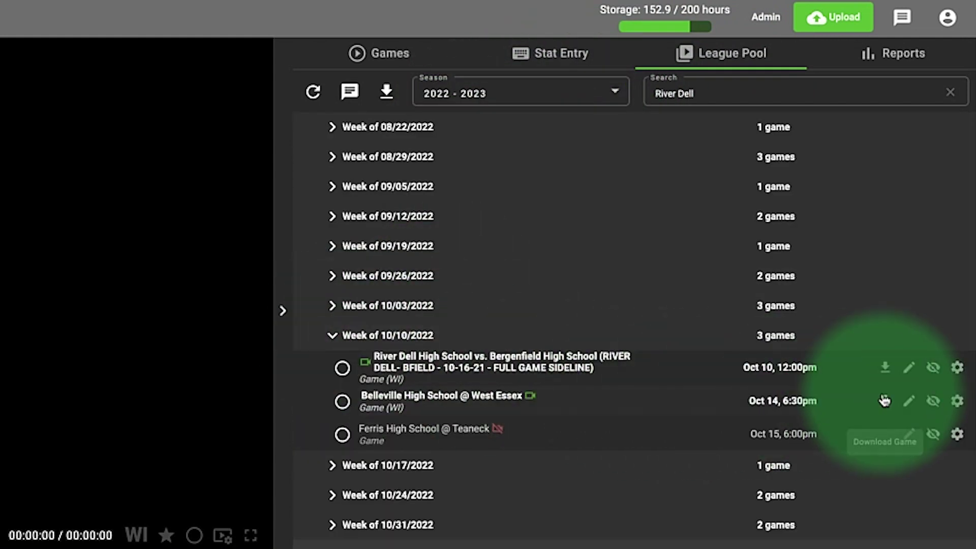
left_click(957, 368)
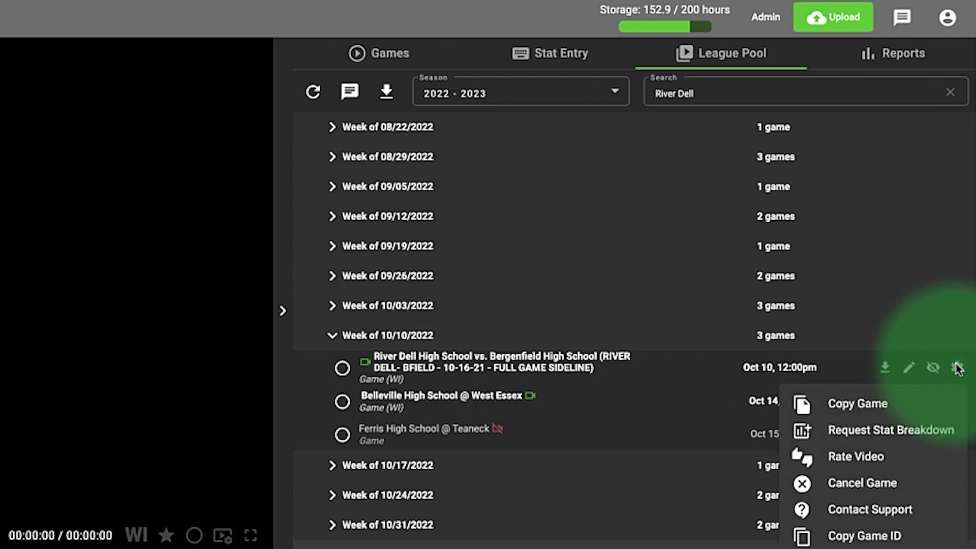
left_click(863, 457)
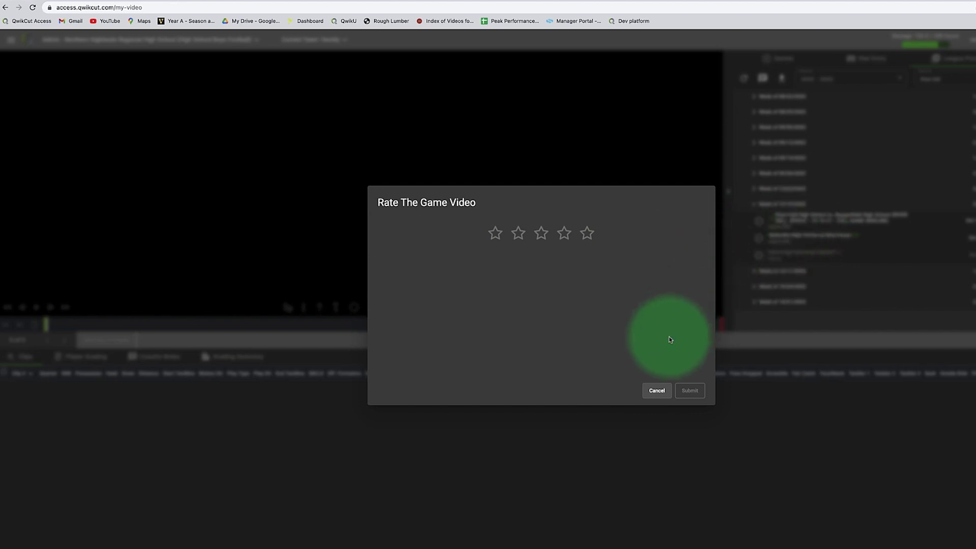
left_click(657, 391)
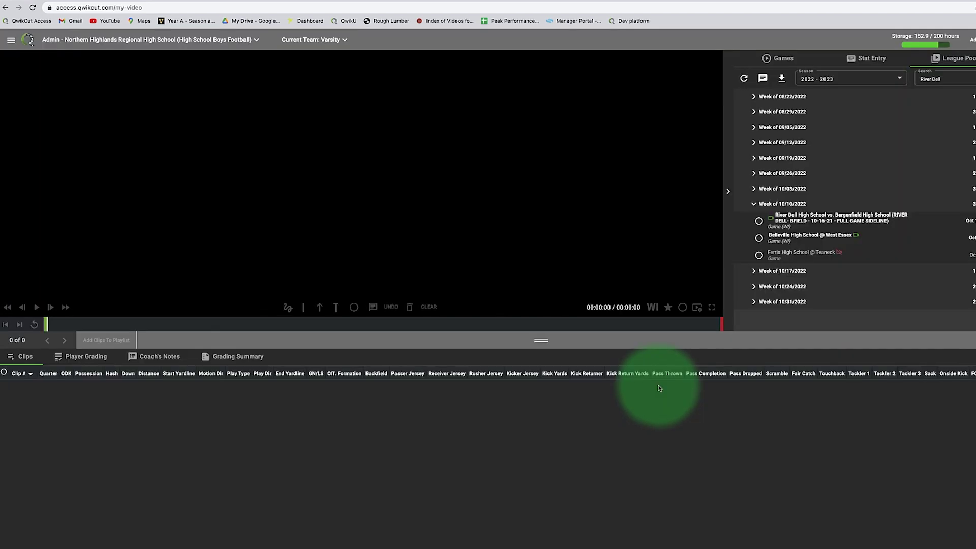